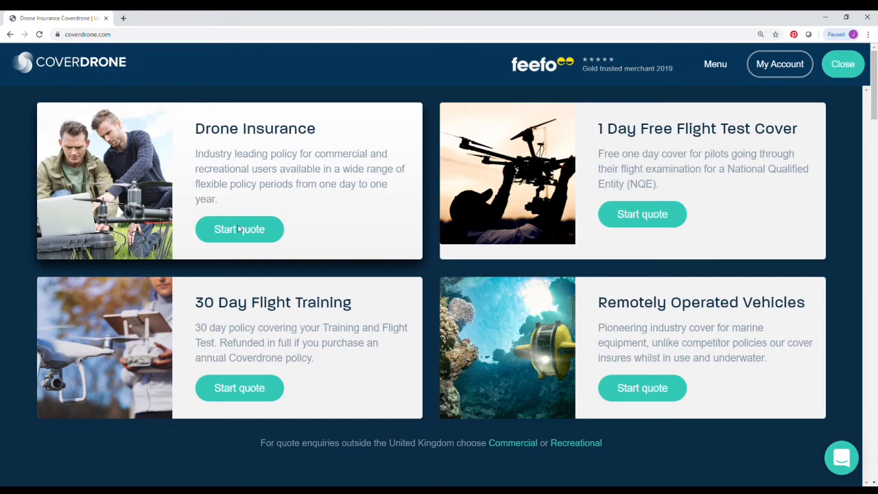
# - Start a quote from the Drone Insurance card
pyautogui.click(239, 229)
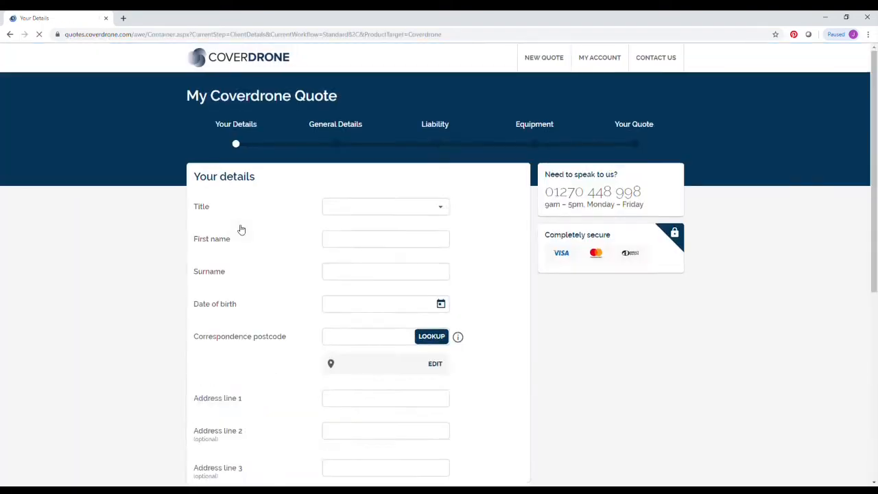
# - Choose title Mr, enter the applicant's first name and surname, and pick their birth date
pyautogui.click(329, 208)
pyautogui.click(350, 237)
pyautogui.click(352, 237)
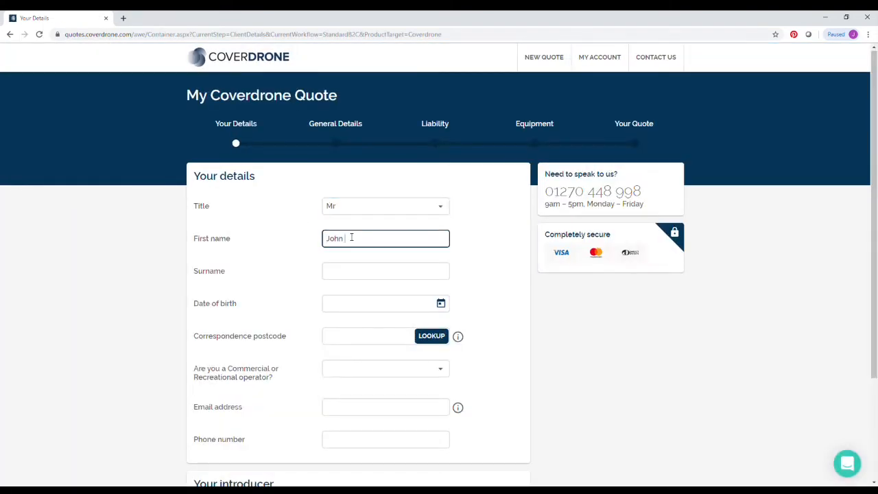
pyautogui.press('Tab')
pyautogui.click(441, 303)
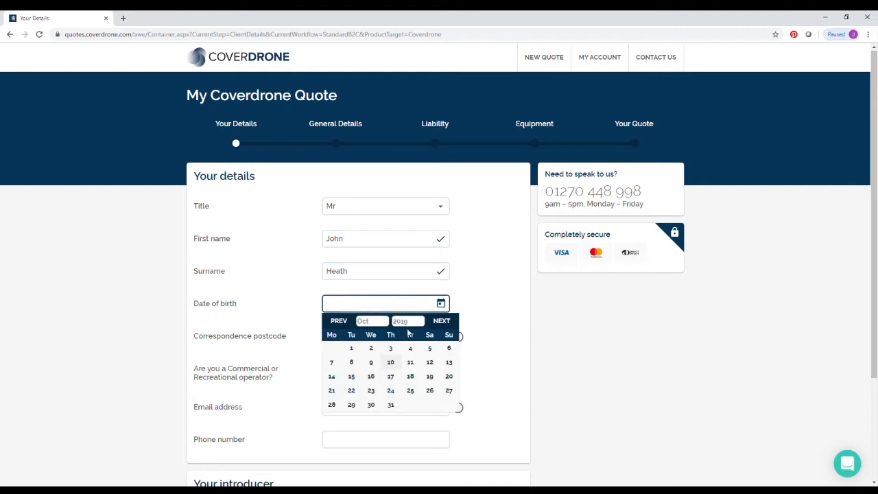
pyautogui.click(375, 393)
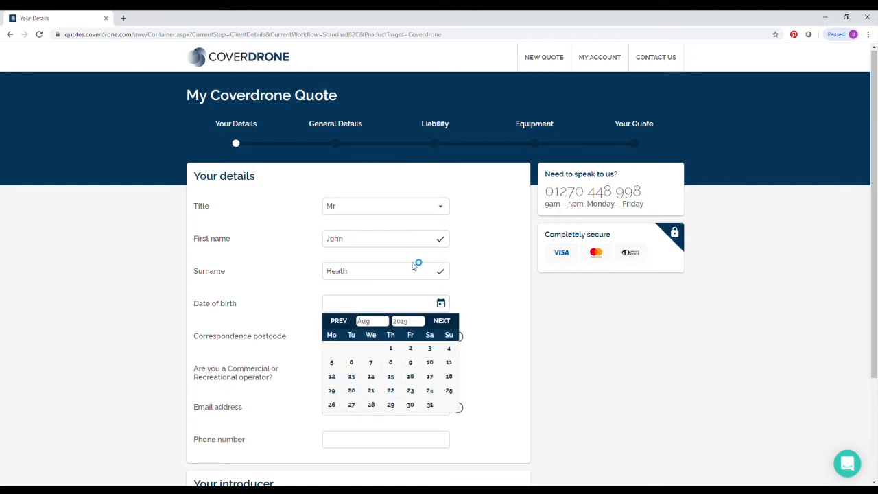
pyautogui.click(351, 362)
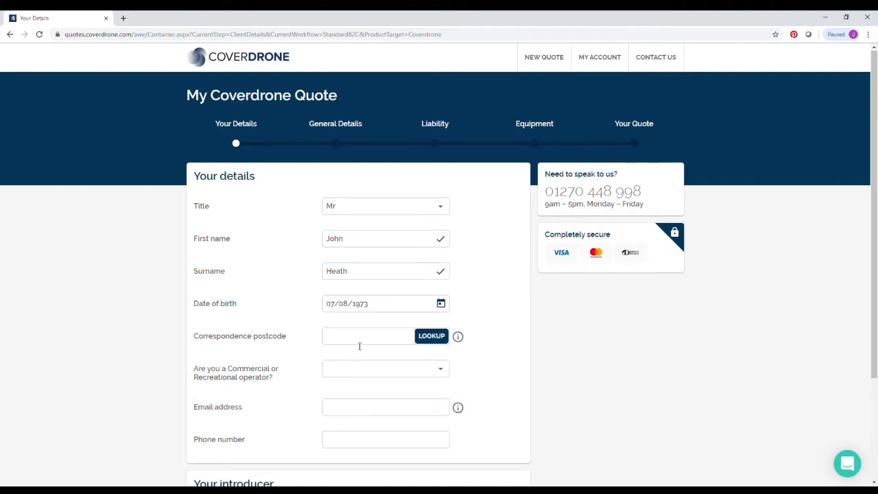
# - Look up the applicant's postcode, select the first address, and choose the Commercial operator type
pyautogui.click(360, 343)
pyautogui.write('CW2 6BG')
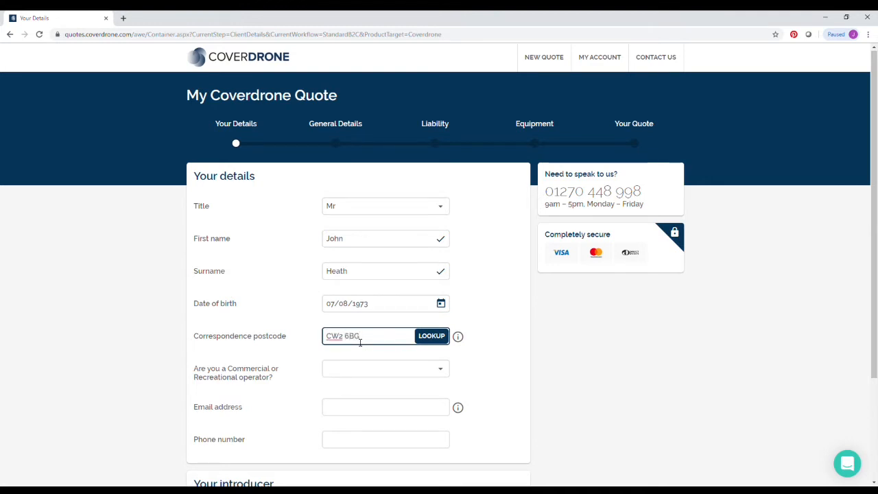
pyautogui.click(429, 336)
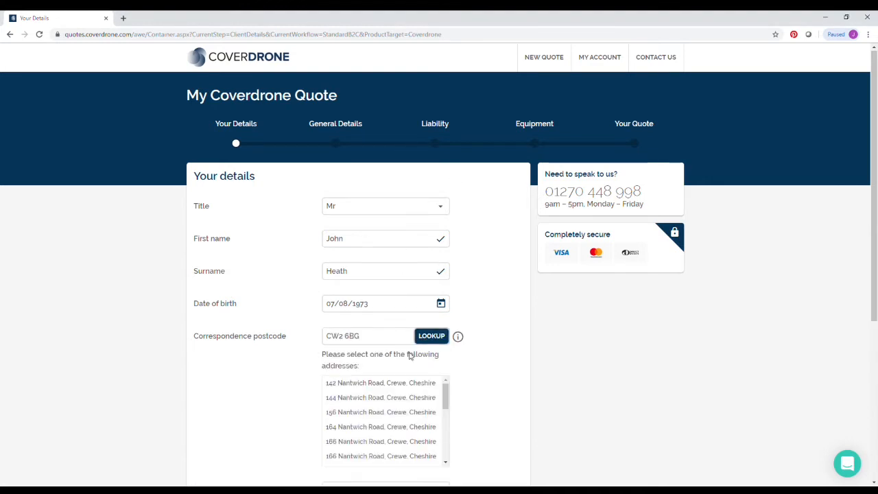
pyautogui.click(402, 361)
pyautogui.click(364, 407)
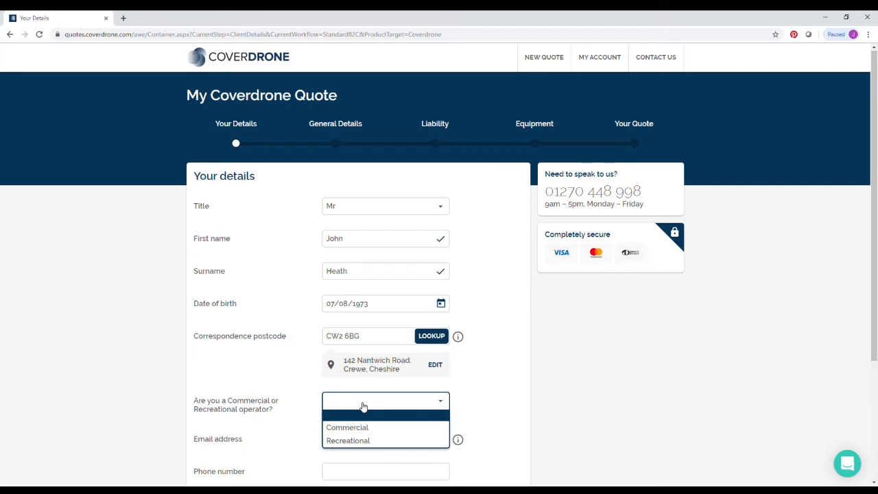
pyautogui.click(351, 427)
# - Enter business name Coverdrone, plus the applicant's e-mail address and phone number
pyautogui.scroll(-2, 352, 427)
pyautogui.click(355, 346)
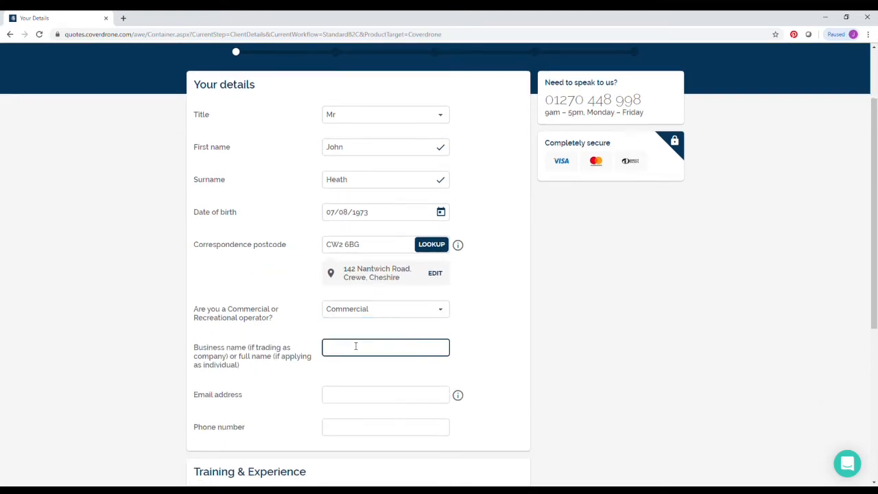
pyautogui.write('Coverdrone')
pyautogui.press('Tab')
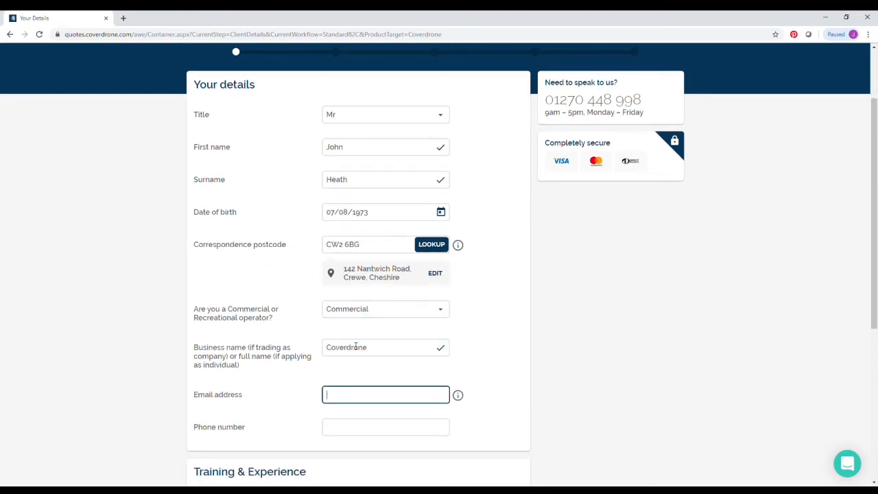
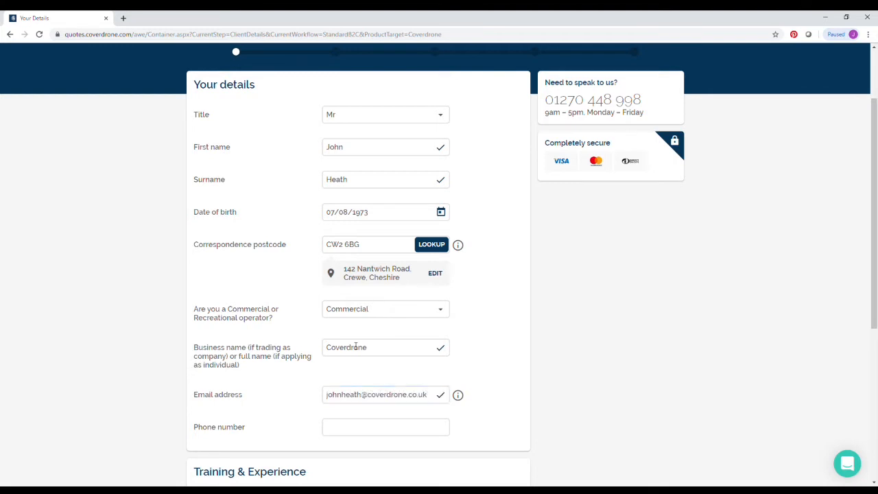
pyautogui.click(403, 426)
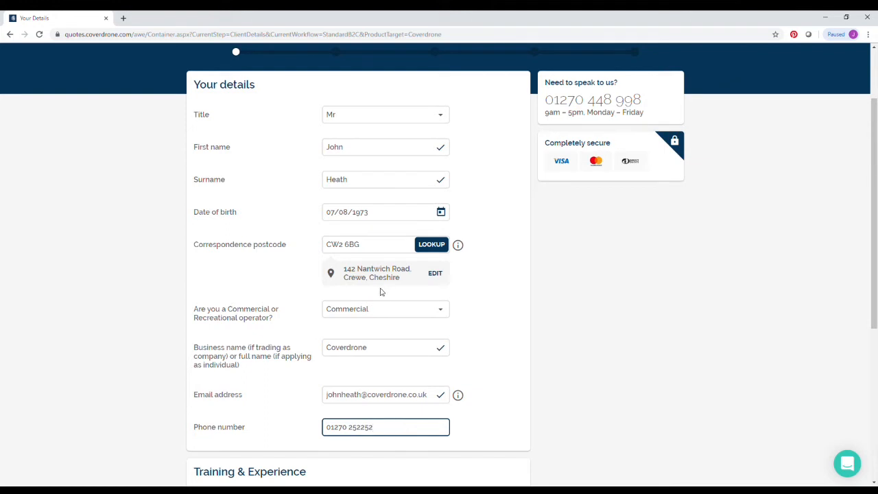
pyautogui.scroll(-3, 381, 302)
# - Declare Drone Safe Register membership with membership number Test
pyautogui.click(343, 322)
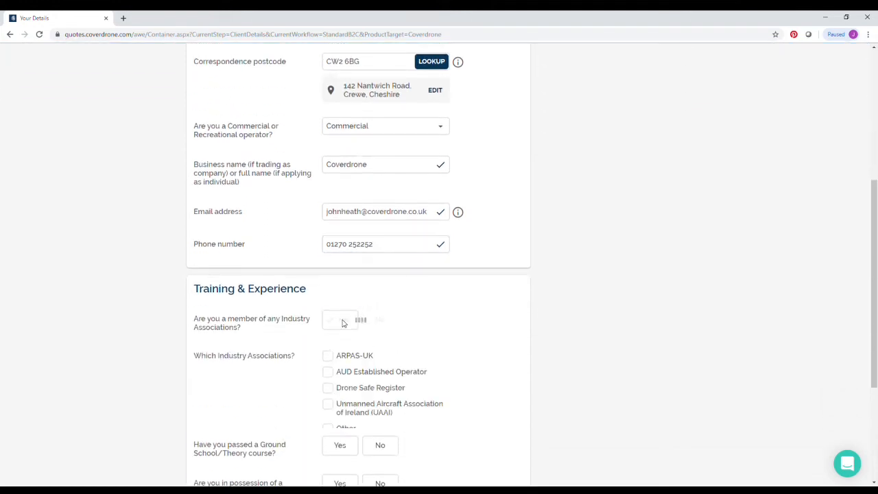
pyautogui.scroll(-1, 344, 323)
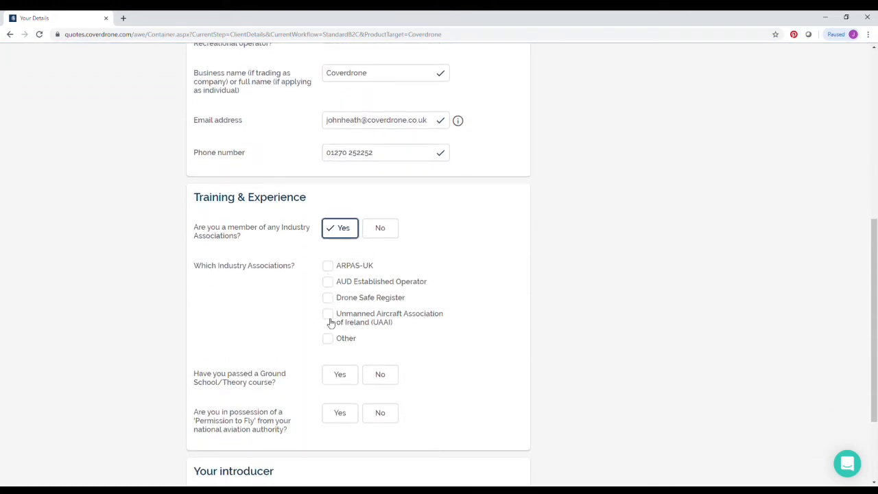
pyautogui.click(331, 299)
pyautogui.click(343, 374)
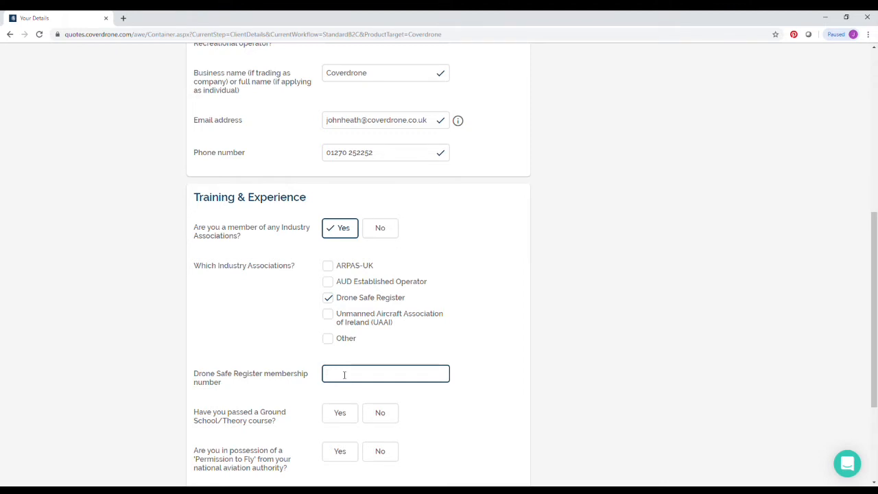
pyautogui.write('Test')
pyautogui.scroll(-1, 339, 320)
# - Answer Yes to Ground School and appropriate training, choose provider Other, and enter course Test
pyautogui.click(346, 325)
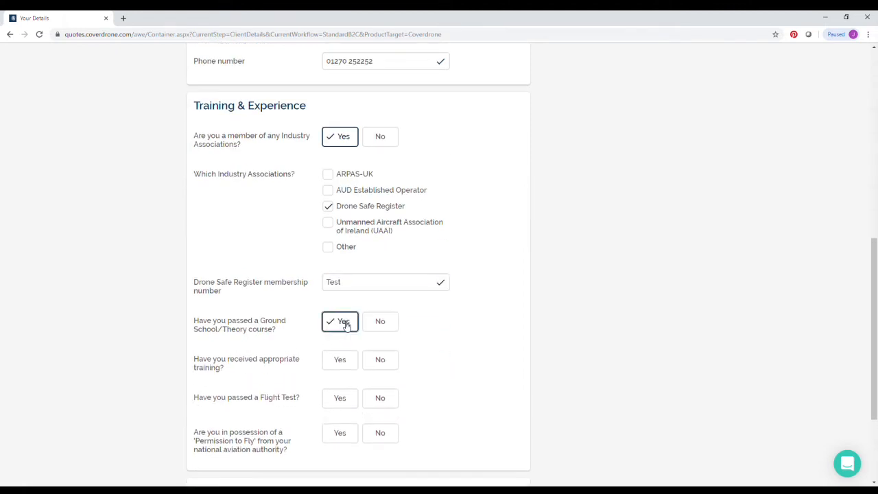
pyautogui.click(341, 363)
pyautogui.click(347, 397)
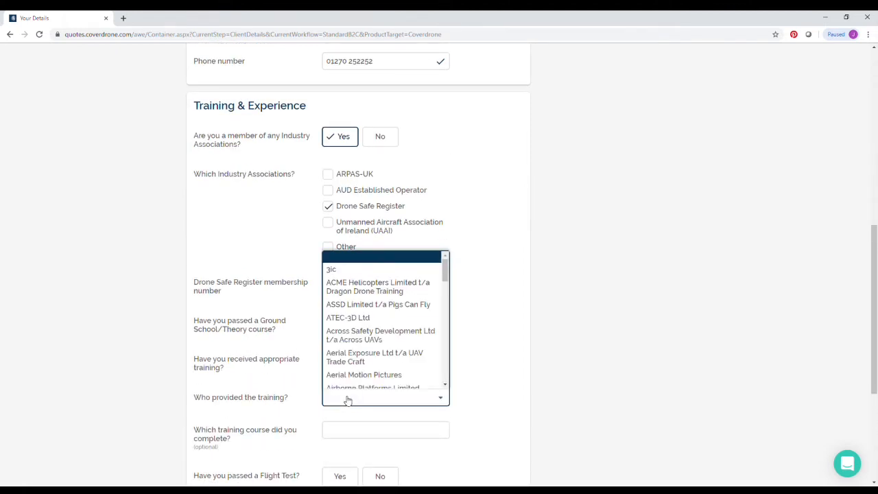
pyautogui.scroll(-2, 380, 307)
pyautogui.scroll(-12, 381, 306)
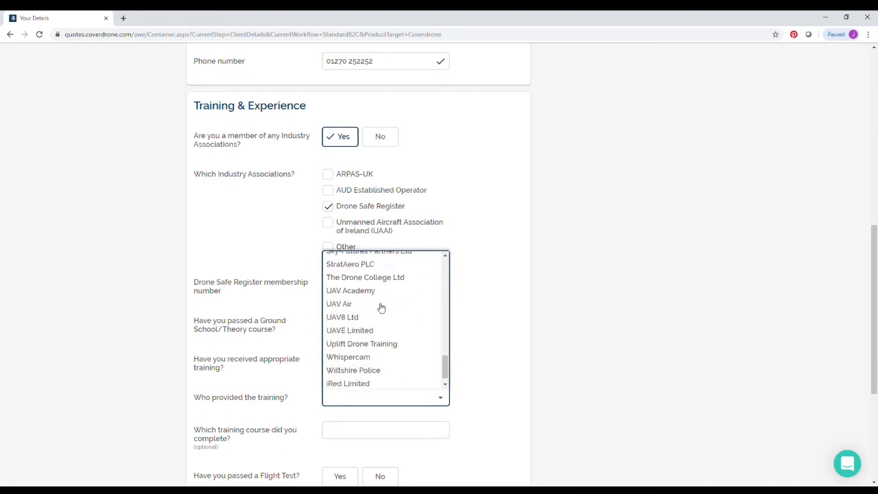
pyautogui.click(368, 381)
pyautogui.click(342, 431)
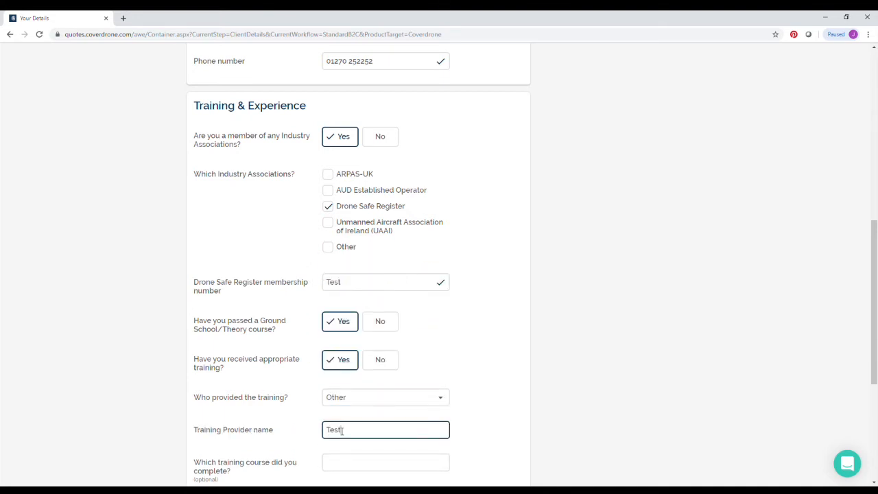
pyautogui.scroll(-2, 341, 431)
pyautogui.click(340, 327)
pyautogui.write('Test')
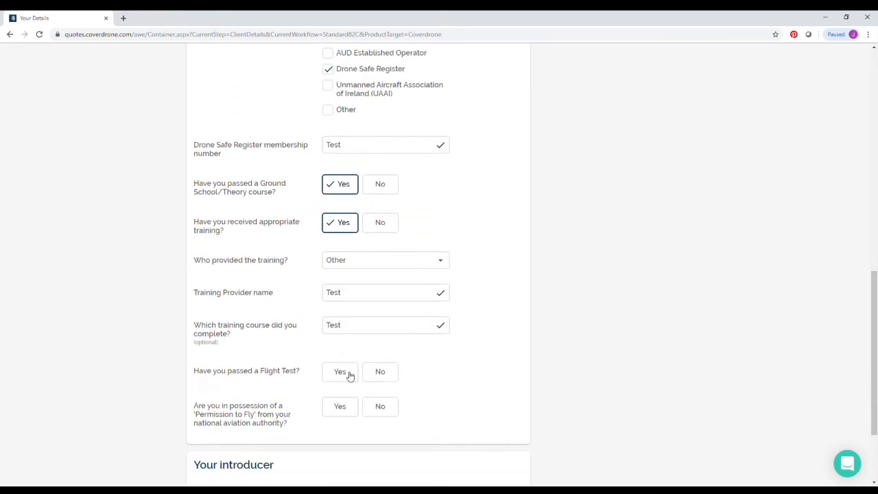
# - Answer Yes to Flight Test and Permission to Fly, choose Not applicable referral, and confirm registration
pyautogui.click(346, 373)
pyautogui.click(341, 405)
pyautogui.scroll(-2, 337, 384)
pyautogui.click(337, 382)
pyautogui.scroll(-6, 342, 324)
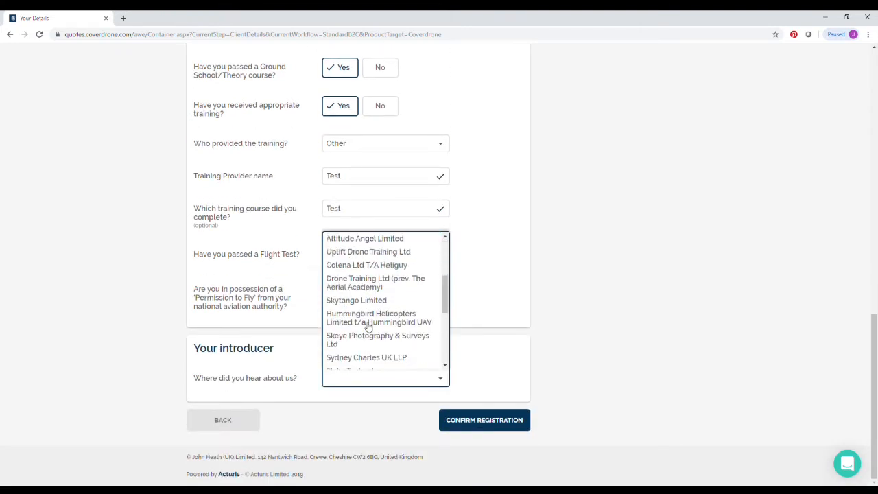
pyautogui.scroll(6, 357, 324)
pyautogui.click(384, 251)
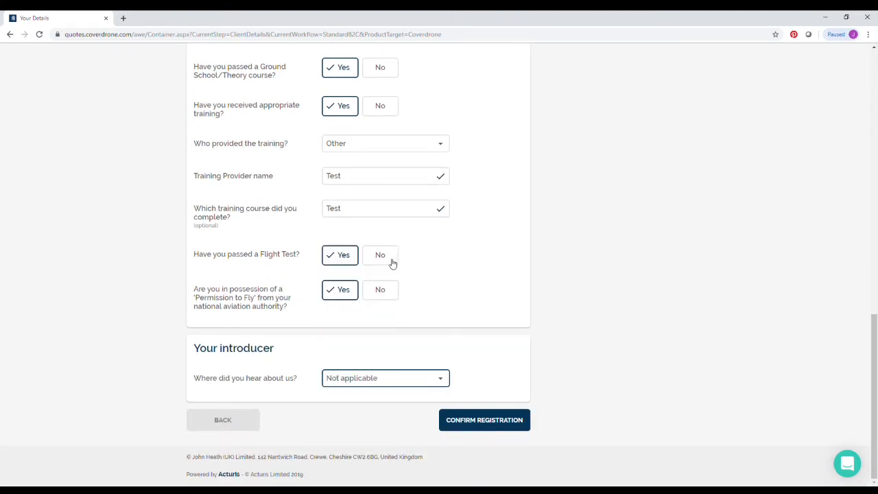
pyautogui.click(491, 421)
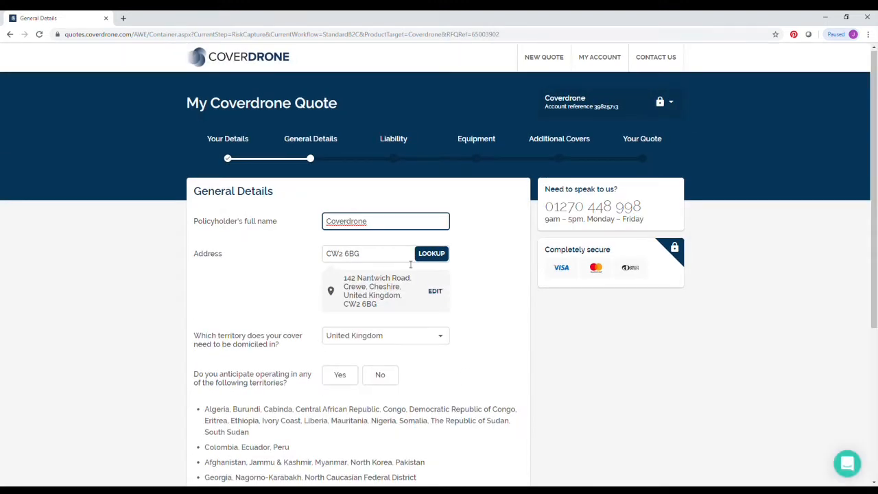
# - Answer No to operating in high-risk territories and Yes to accidents or claims in 3 years
pyautogui.scroll(-3, 401, 237)
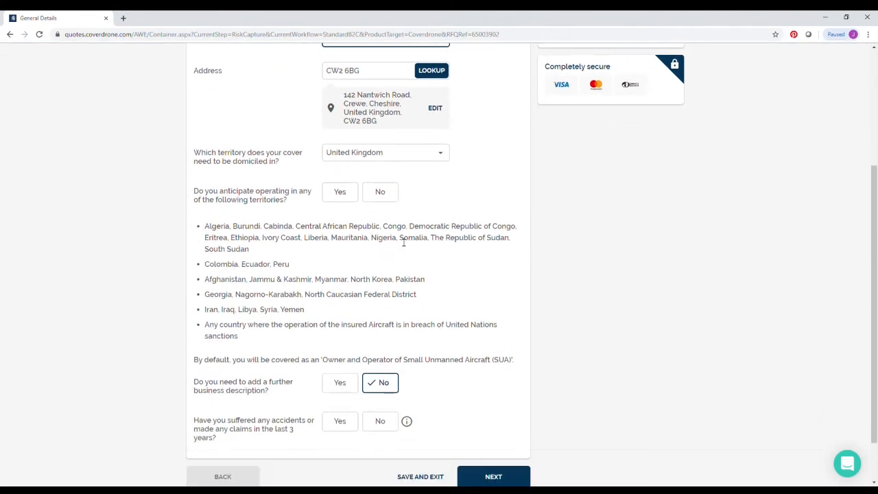
pyautogui.click(375, 193)
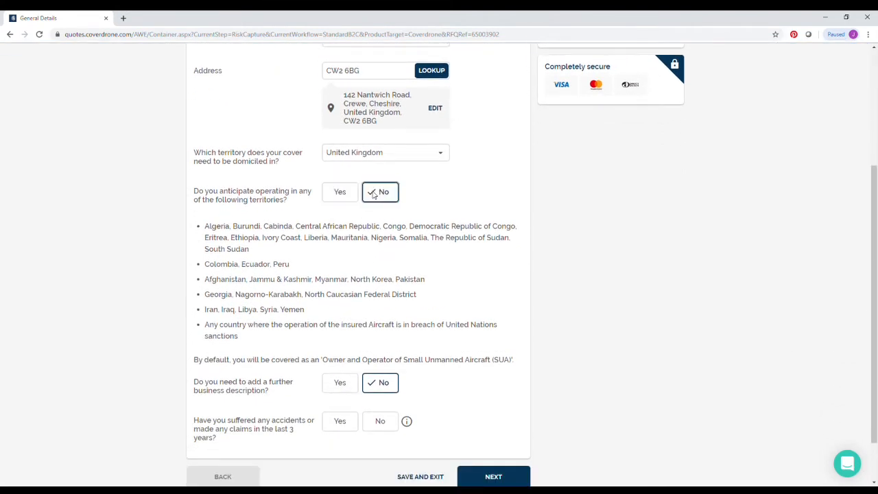
pyautogui.scroll(-1, 387, 272)
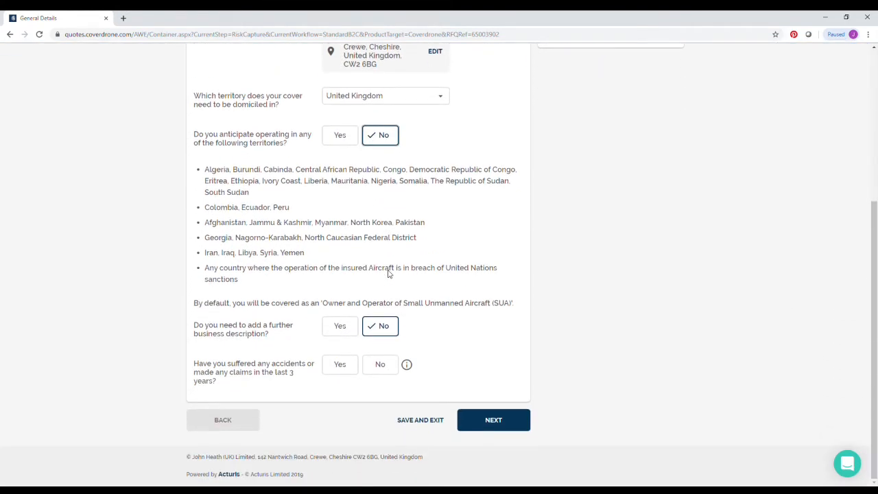
pyautogui.click(340, 364)
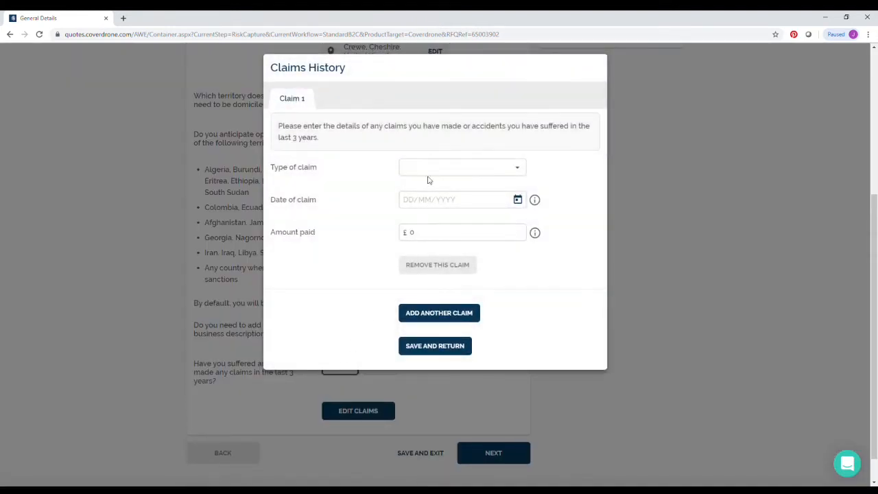
# - Set the claim type to Property and the cause to Accidental Loss
pyautogui.click(428, 177)
pyautogui.scroll(-1, 464, 221)
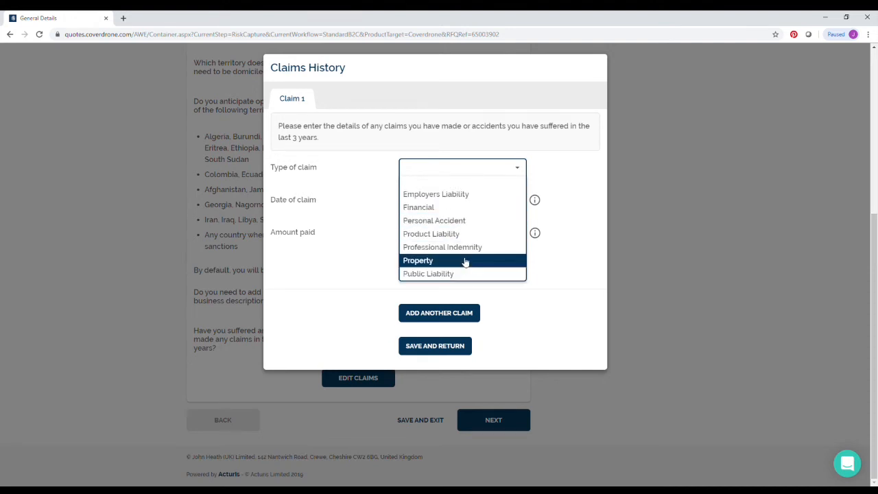
pyautogui.click(465, 262)
pyautogui.click(450, 203)
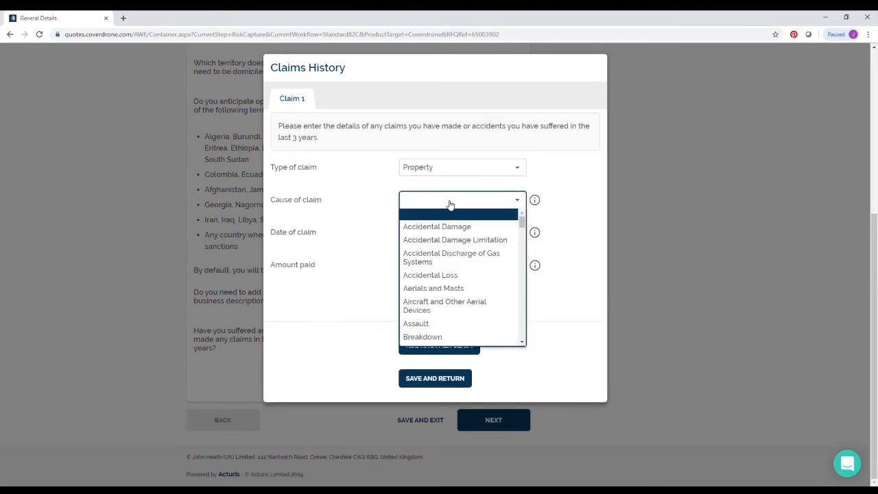
pyautogui.click(450, 275)
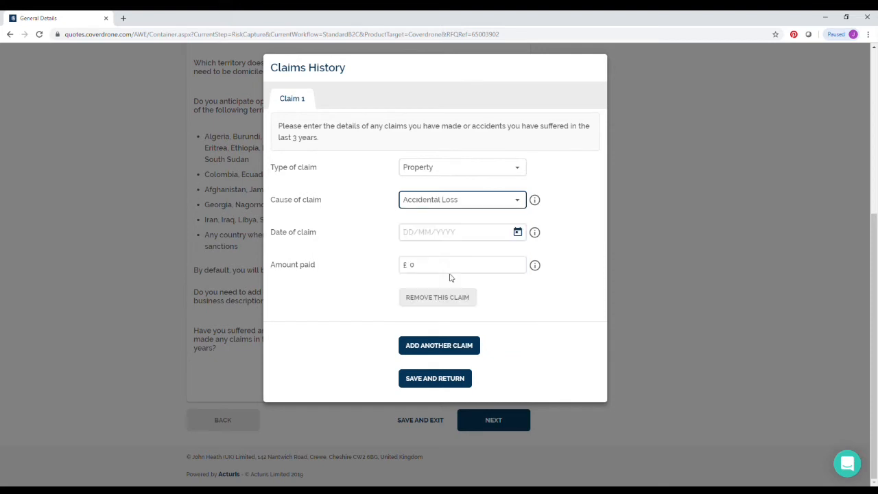
# - Date the claim 3 September 2019, enter £1,000 amount paid, and save it
pyautogui.click(442, 235)
pyautogui.click(519, 234)
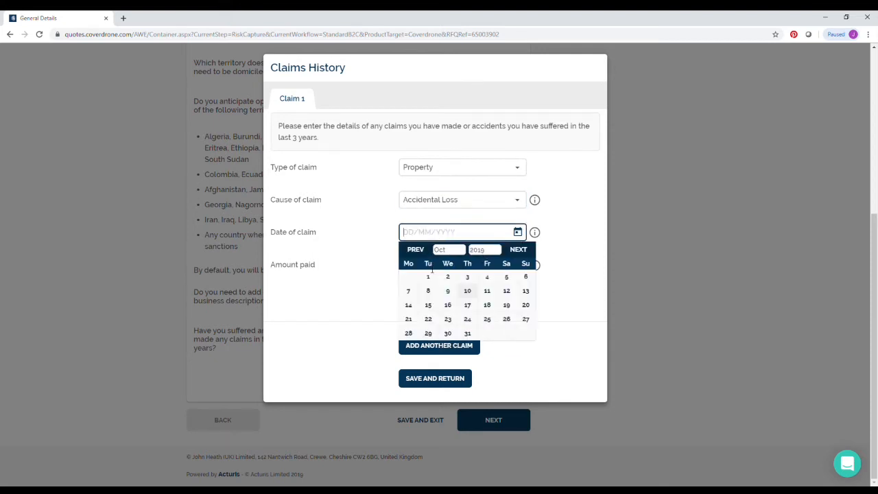
pyautogui.click(422, 253)
pyautogui.click(428, 294)
pyautogui.click(412, 266)
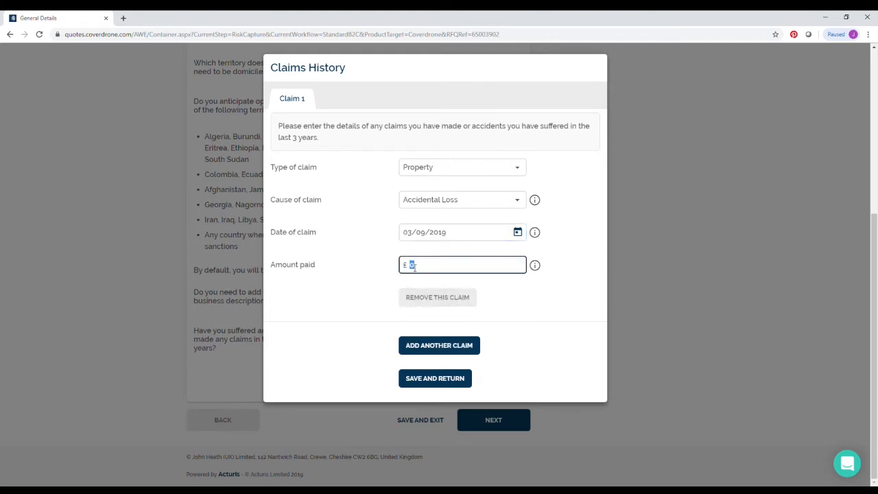
pyautogui.write('1,000')
pyautogui.click(462, 378)
# - Set Liability cover from 12/10/2019 for One year with a £1,000,000 limit of indemnity
pyautogui.click(497, 421)
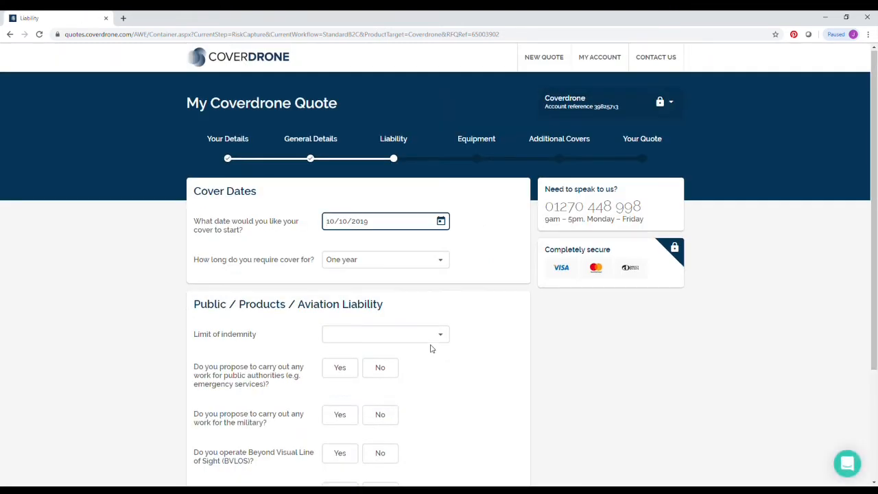
pyautogui.click(441, 223)
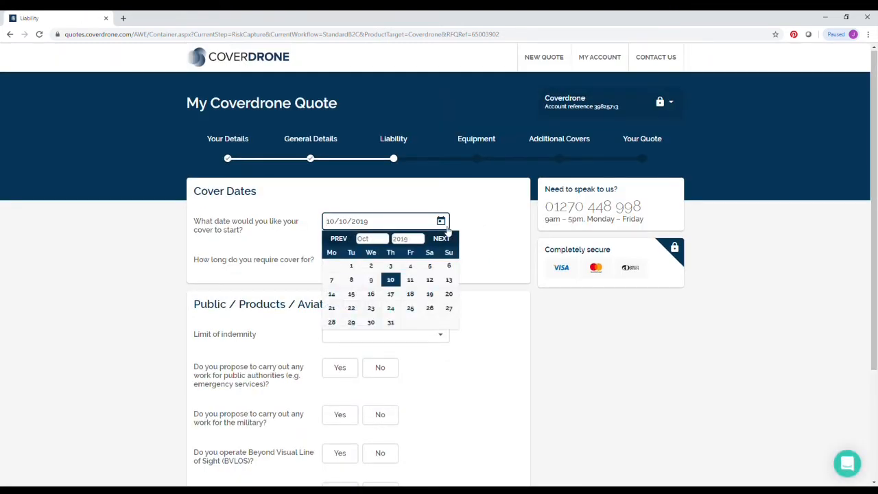
pyautogui.click(429, 280)
pyautogui.click(421, 261)
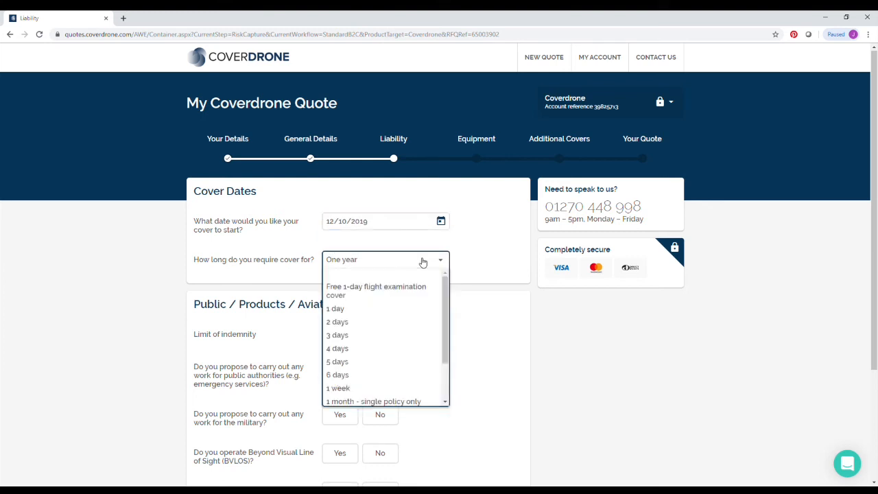
pyautogui.scroll(-3, 406, 322)
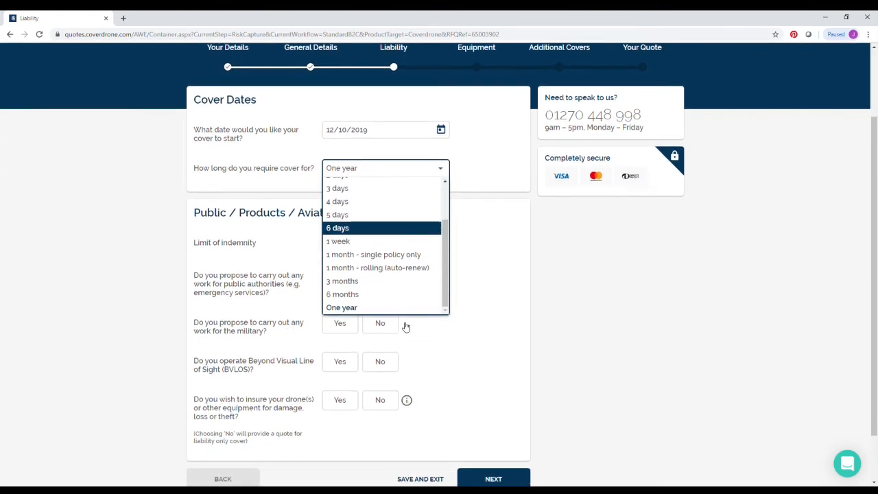
pyautogui.click(394, 310)
pyautogui.click(368, 245)
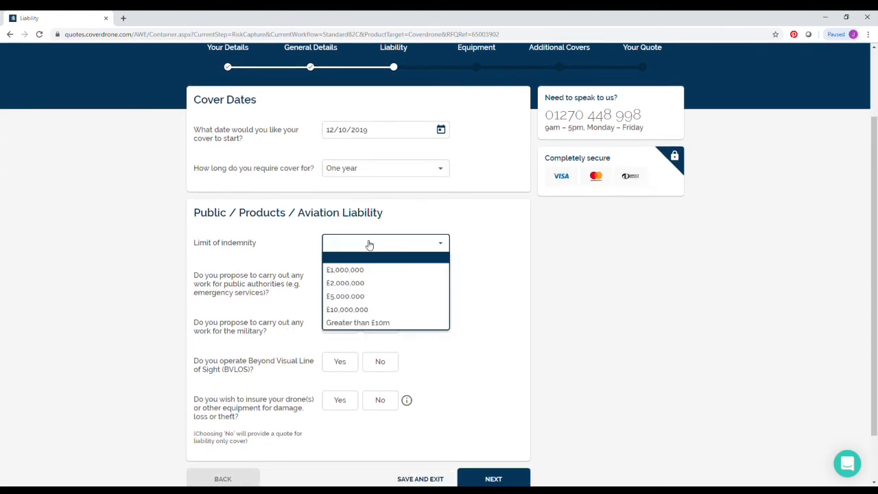
pyautogui.click(365, 270)
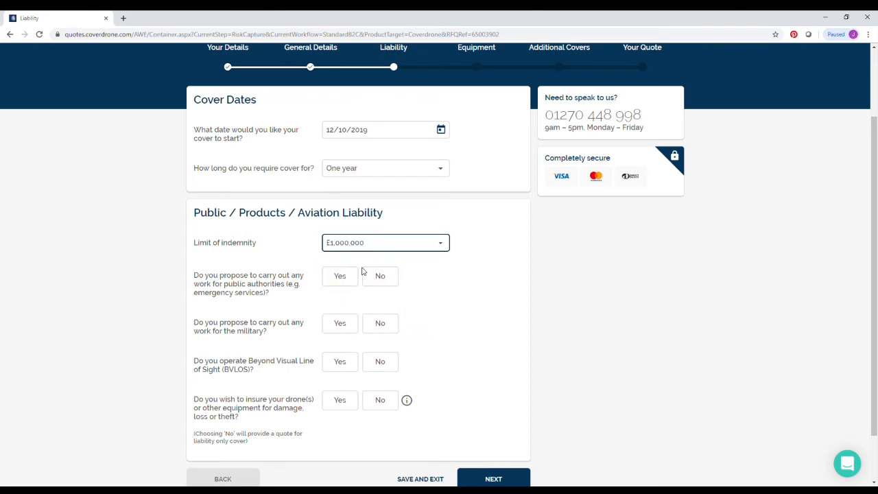
# - Answer No to public authority, military and BVLOS work, and Yes to equipment cover
pyautogui.click(380, 278)
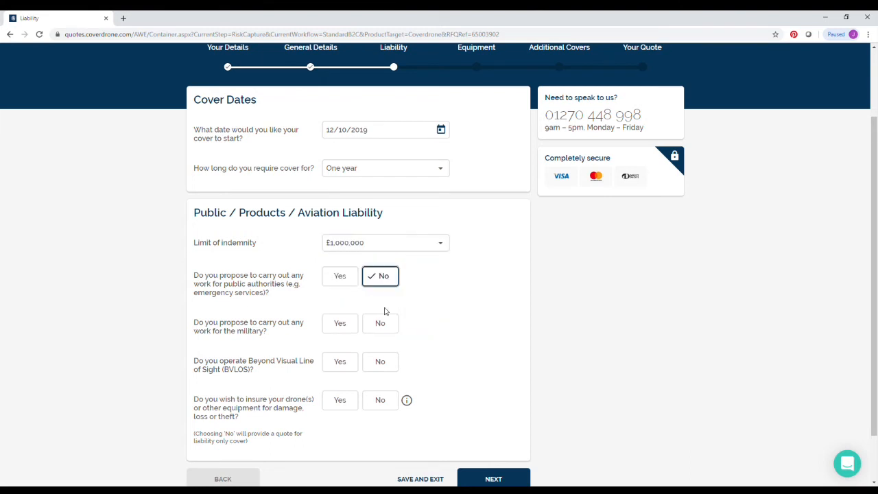
pyautogui.click(392, 329)
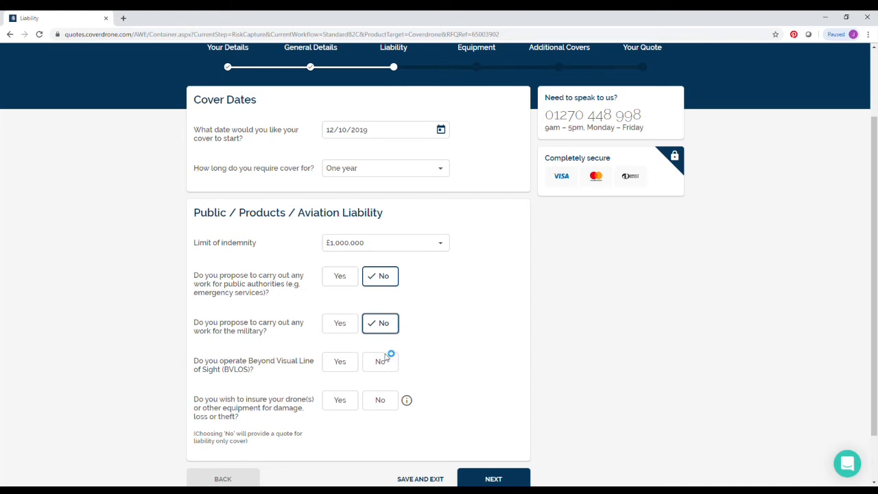
pyautogui.click(384, 361)
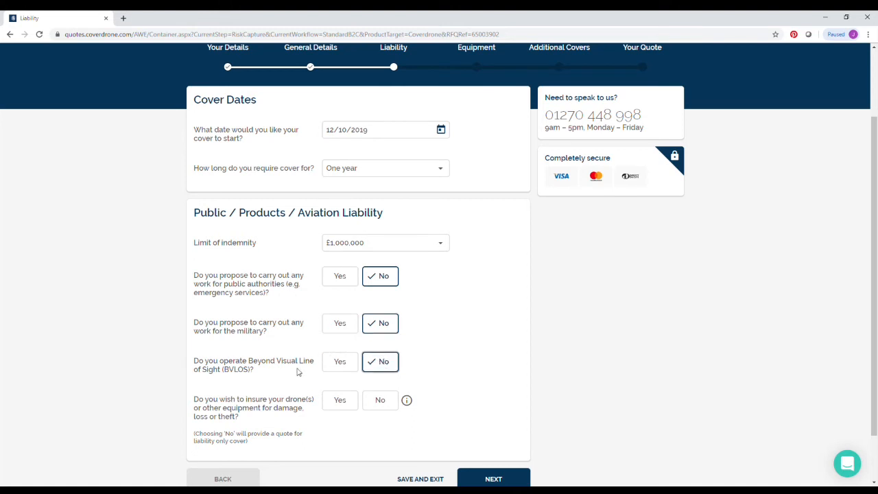
pyautogui.scroll(-2, 288, 363)
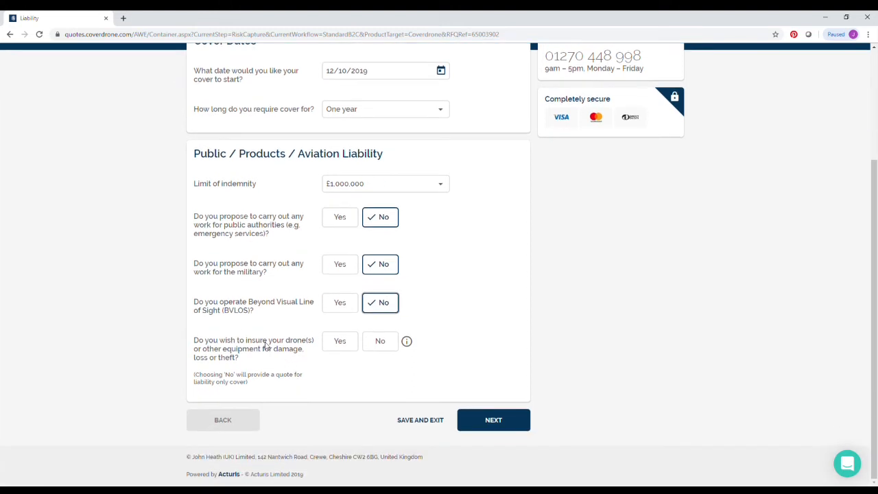
pyautogui.click(343, 348)
pyautogui.click(484, 417)
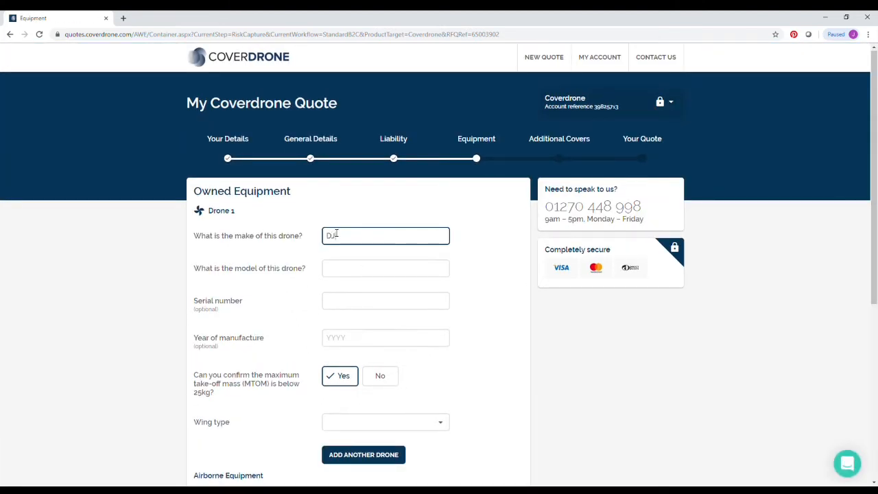
# - Enter the drone as DJI Mavic, year of manufacture 2014, with wing type Rotary
pyautogui.write('I')
pyautogui.press('Tab')
pyautogui.write('Ma')
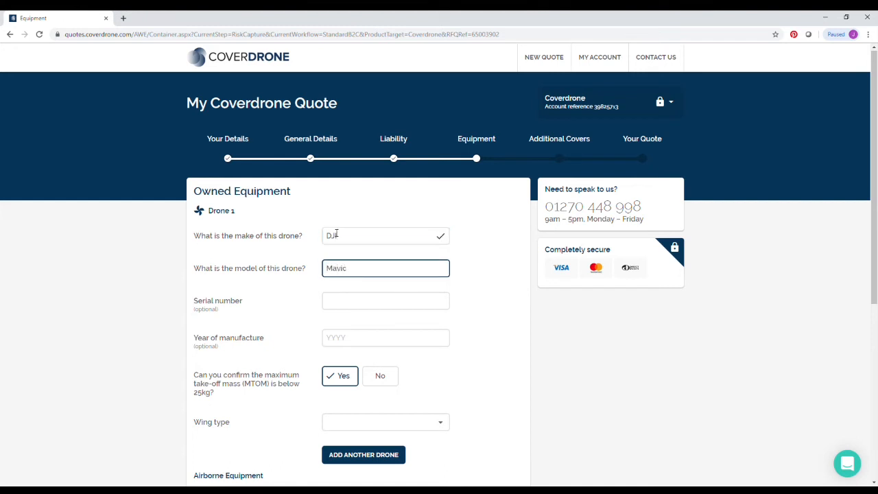
pyautogui.press('Tab')
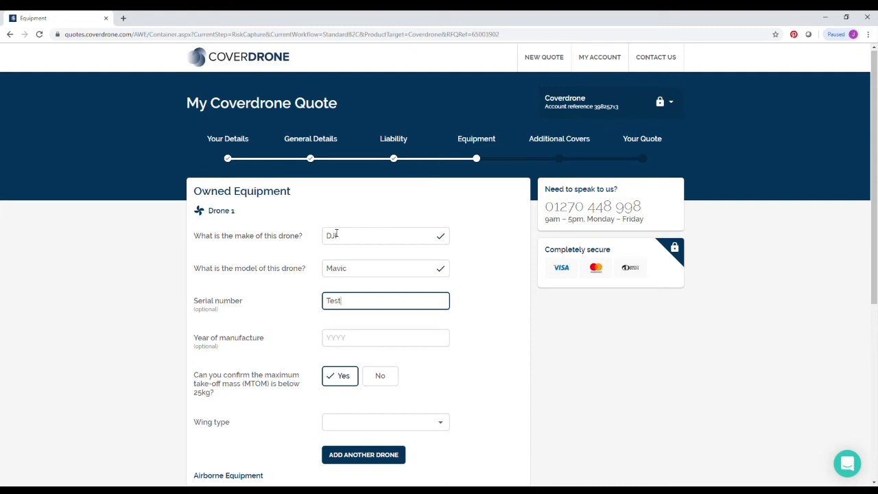
pyautogui.click(356, 341)
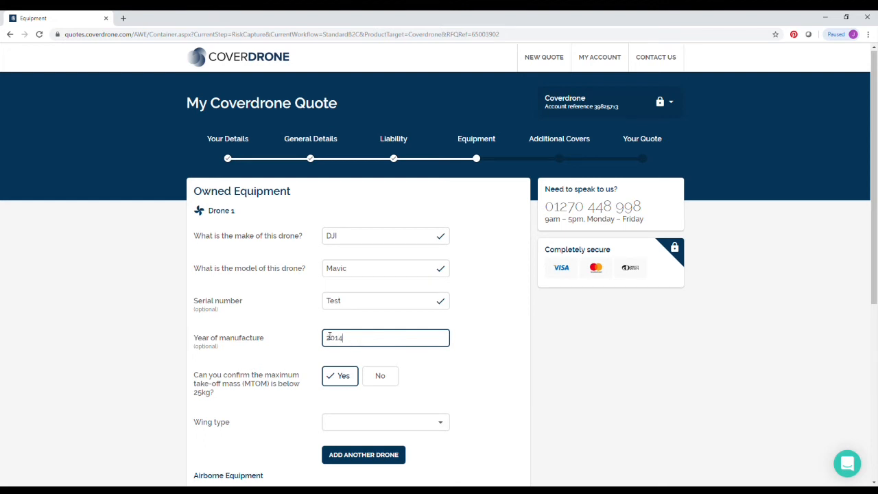
pyautogui.scroll(-2, 340, 364)
pyautogui.click(374, 291)
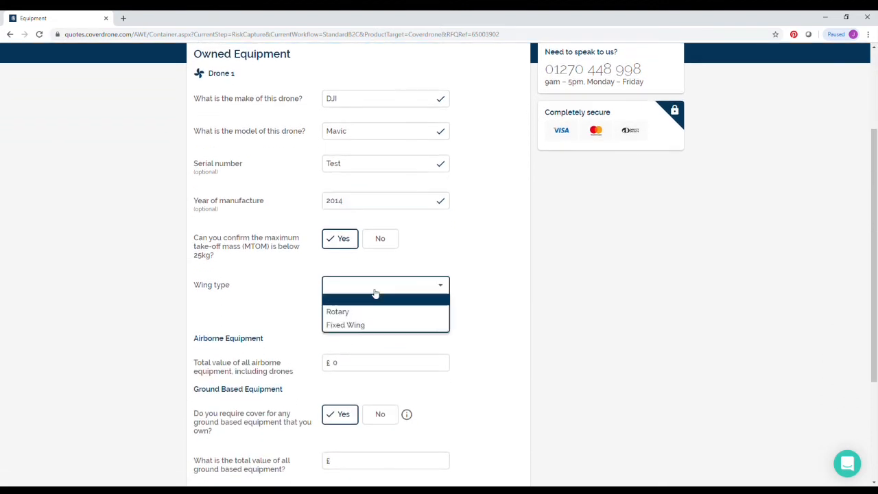
pyautogui.click(377, 312)
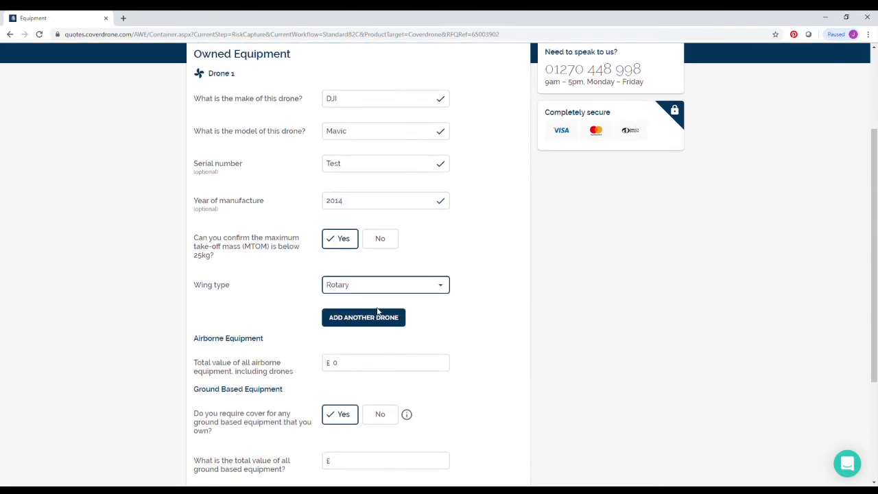
pyautogui.scroll(-2, 380, 311)
# - Value airborne and ground-based equipment at £1,000 each and decline hired-in equipment cover
pyautogui.click(341, 272)
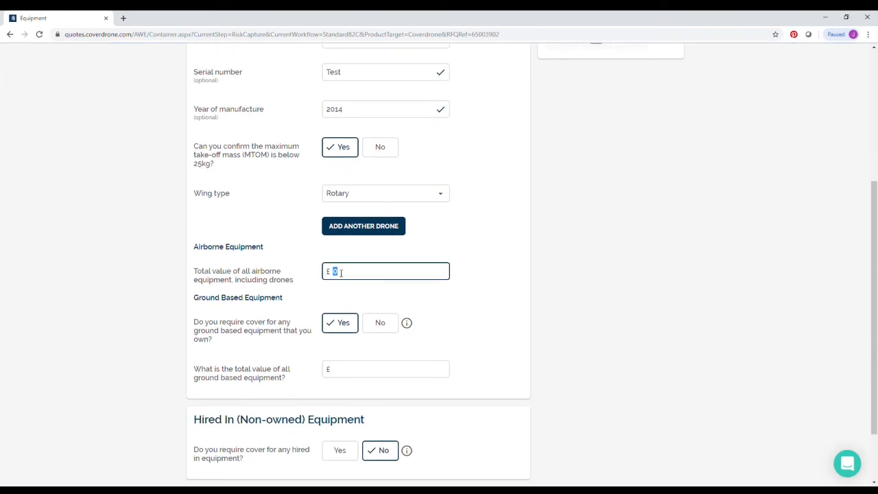
pyautogui.write('1000')
pyautogui.click(359, 371)
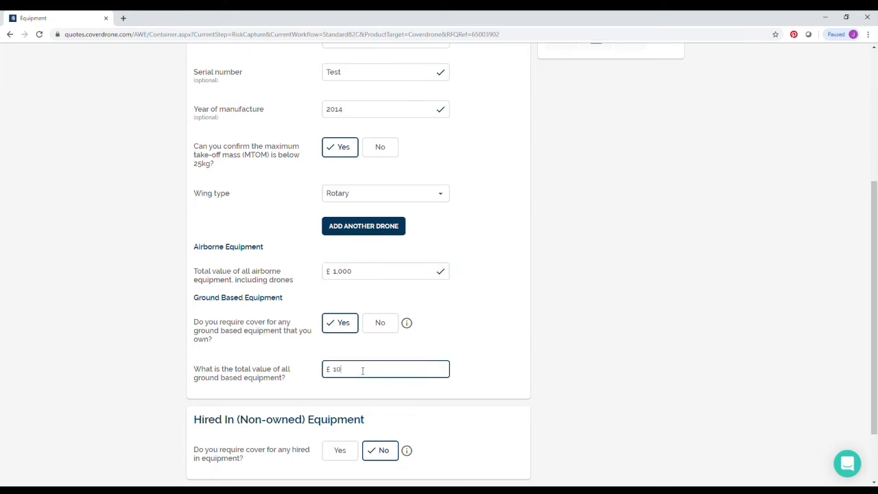
pyautogui.write('1,000')
pyautogui.scroll(-2, 355, 413)
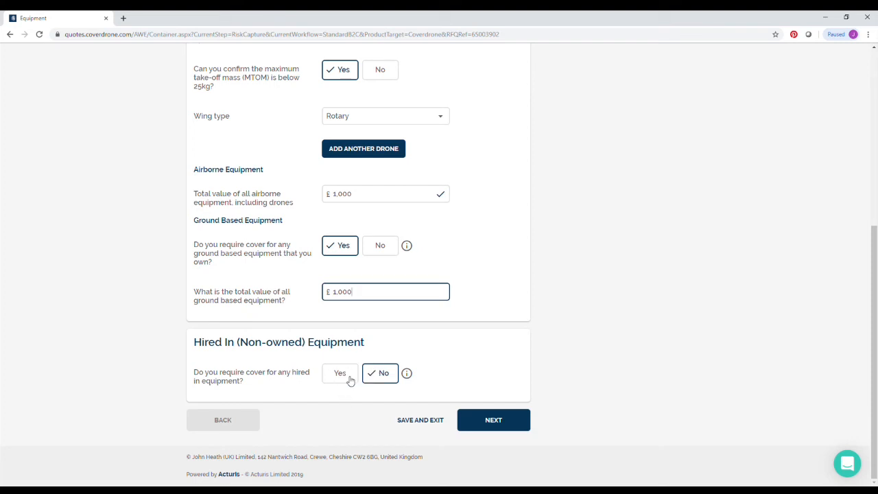
pyautogui.click(349, 380)
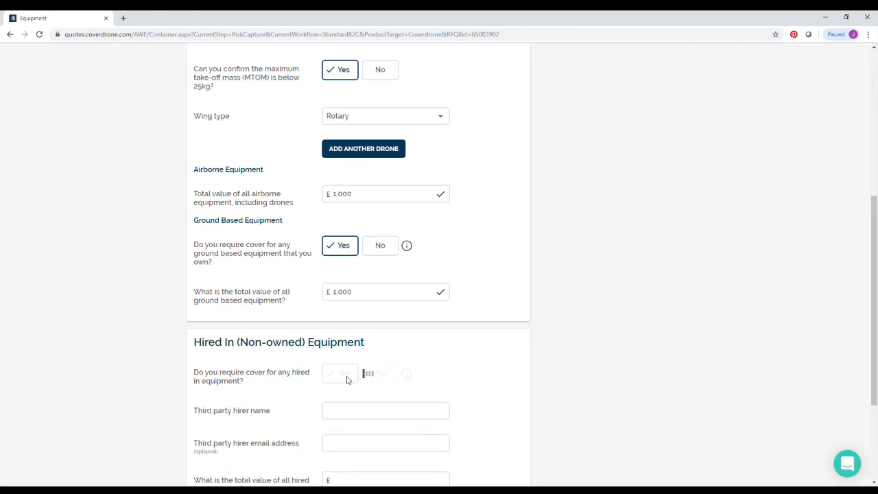
pyautogui.scroll(-3, 347, 382)
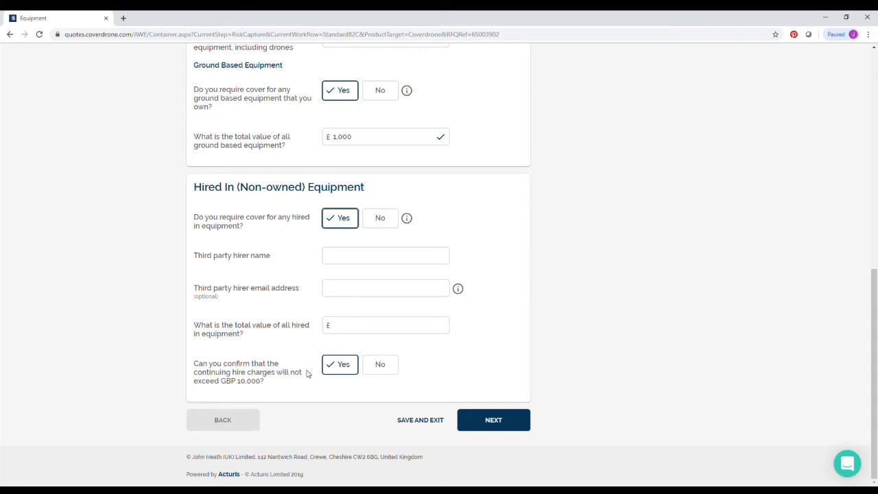
pyautogui.click(376, 218)
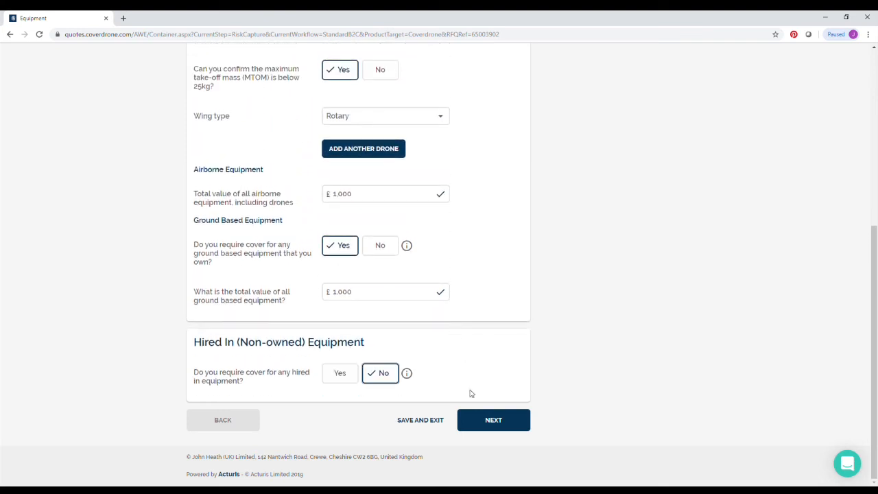
pyautogui.click(488, 423)
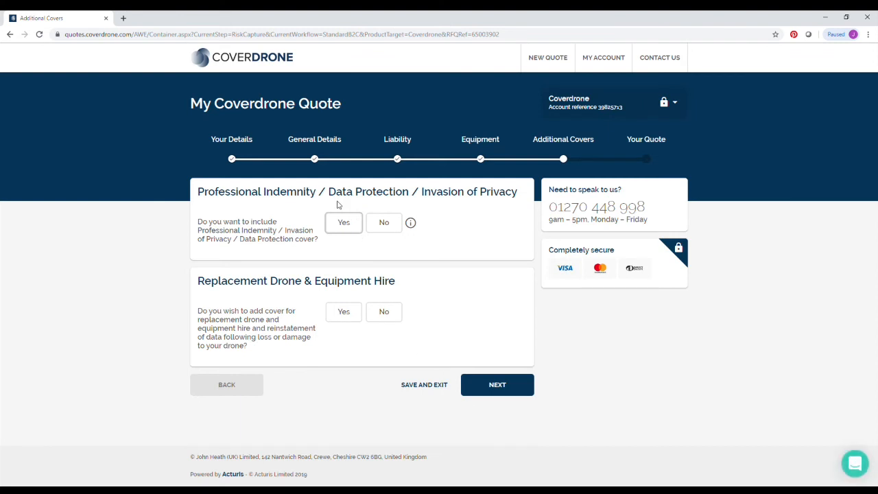
# - Add £50,000 Professional Indemnity, agree its assumptions, and add replacement drone and equipment hire
pyautogui.click(346, 221)
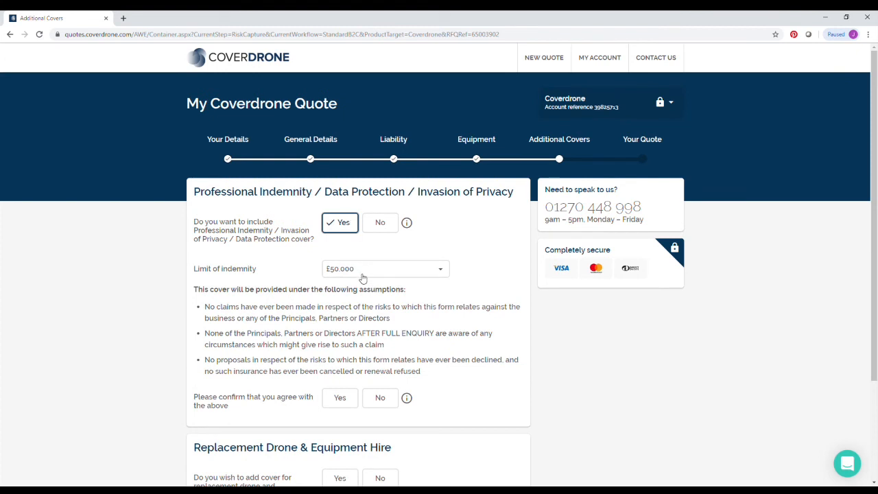
pyautogui.click(347, 397)
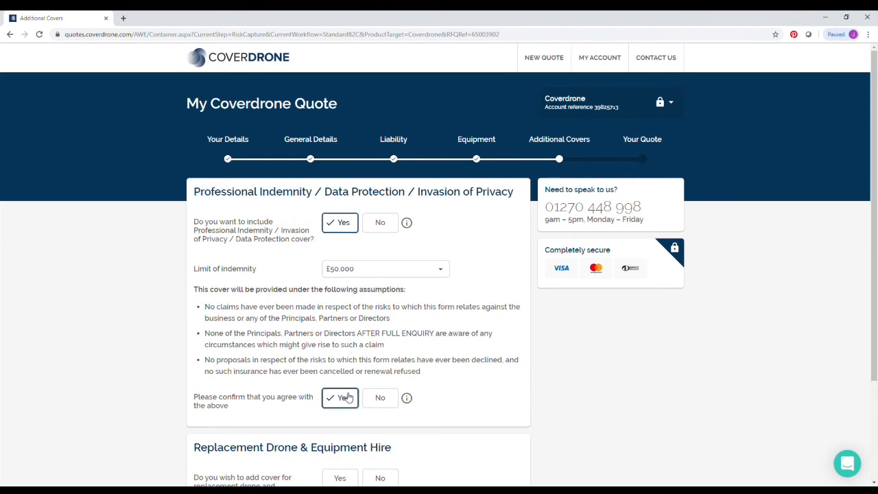
pyautogui.scroll(-3, 348, 397)
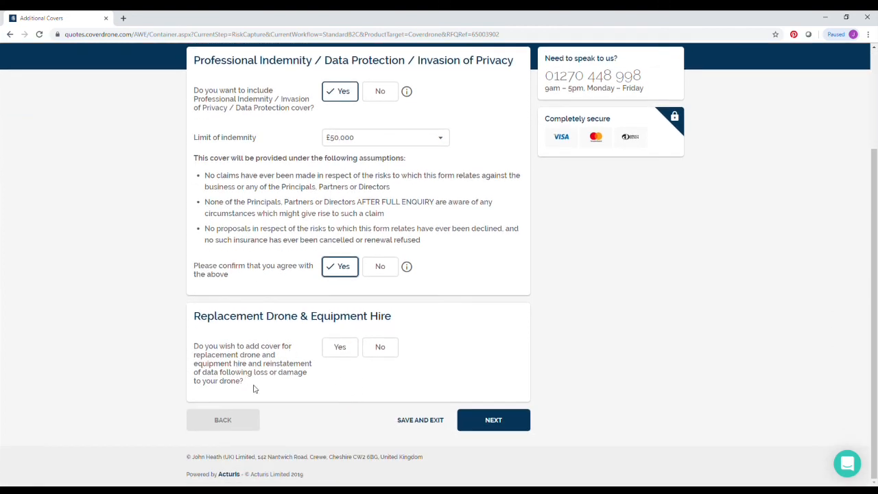
pyautogui.click(329, 353)
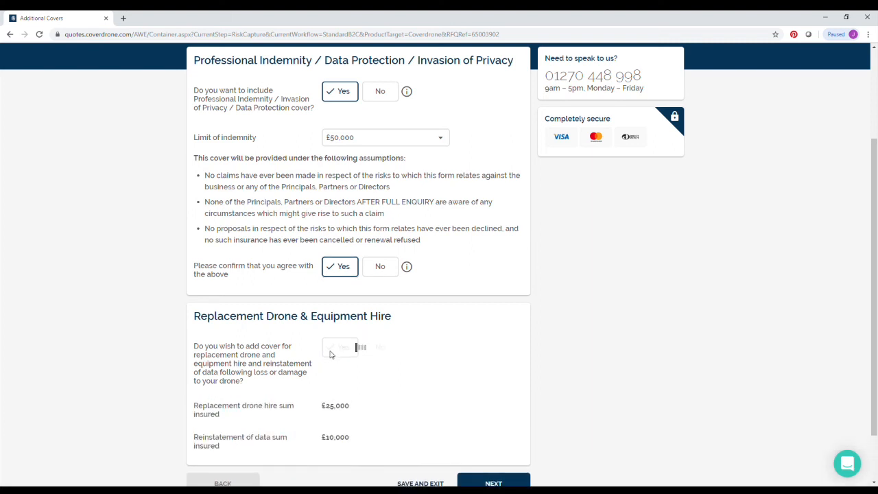
pyautogui.scroll(-1, 333, 357)
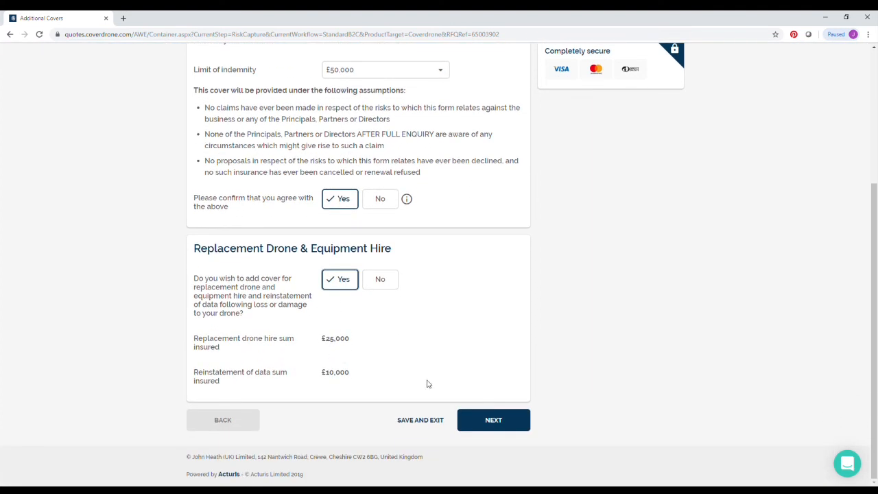
pyautogui.click(474, 422)
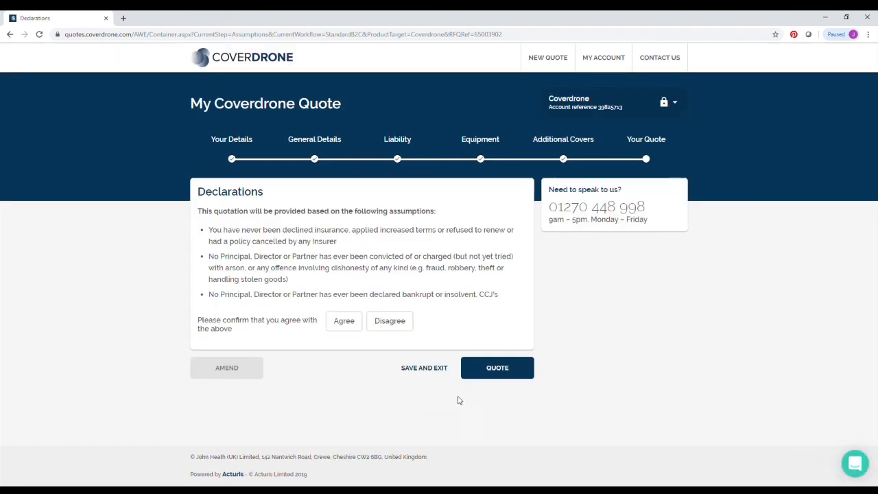
# - Agree to the declarations and generate the quote, reviewing the £276.64 summary
pyautogui.click(356, 327)
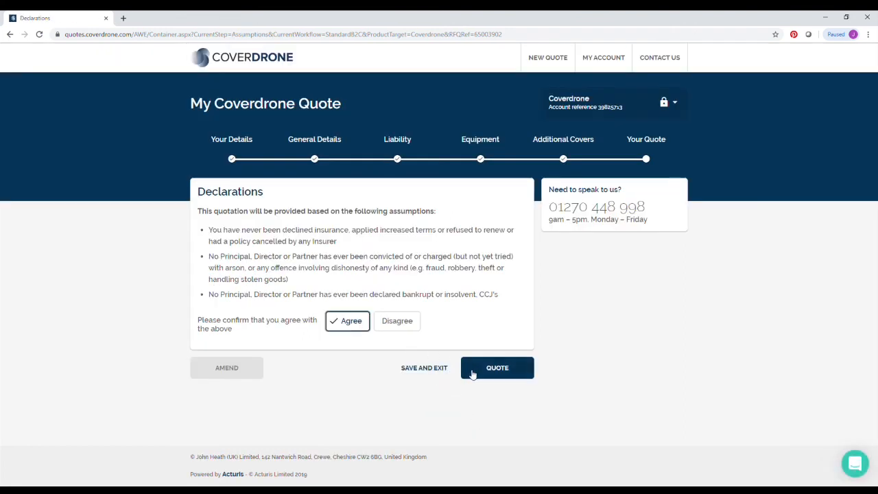
pyautogui.click(472, 374)
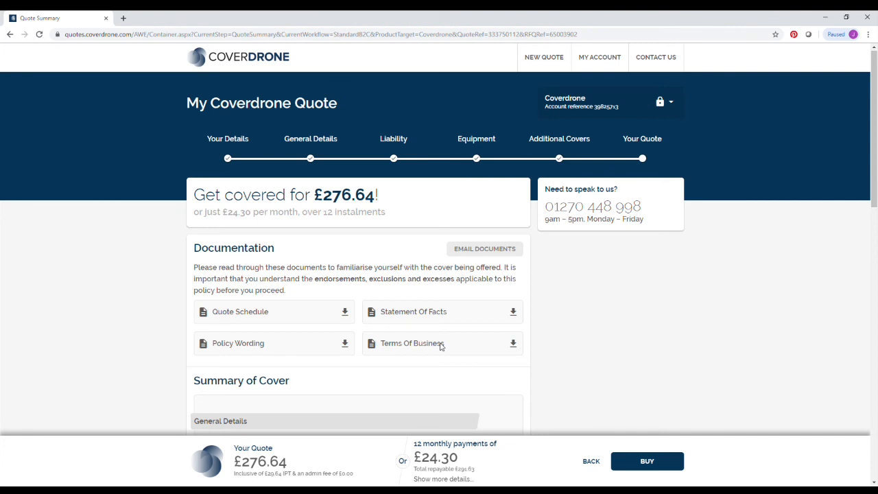
pyautogui.scroll(-8, 441, 347)
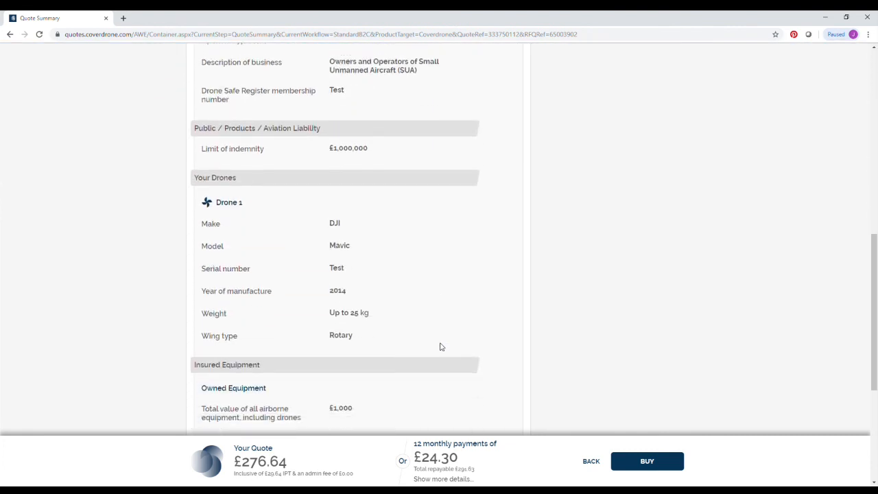
pyautogui.scroll(-4, 441, 346)
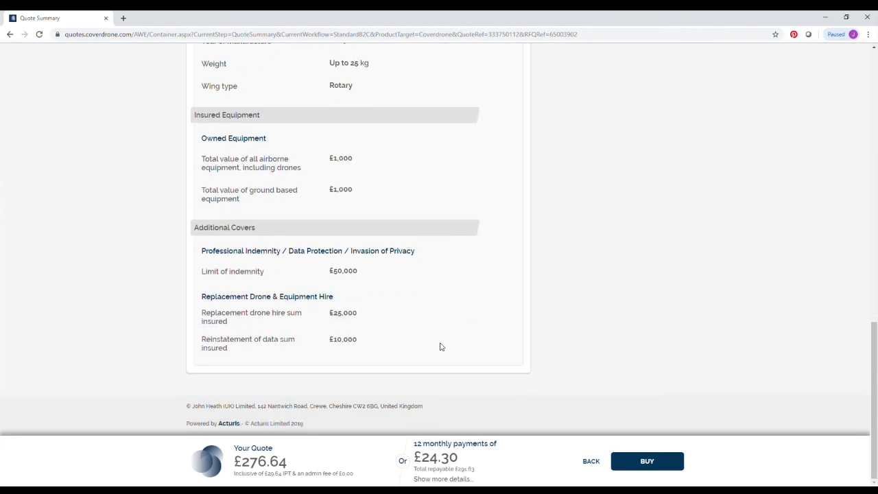
pyautogui.scroll(10, 537, 407)
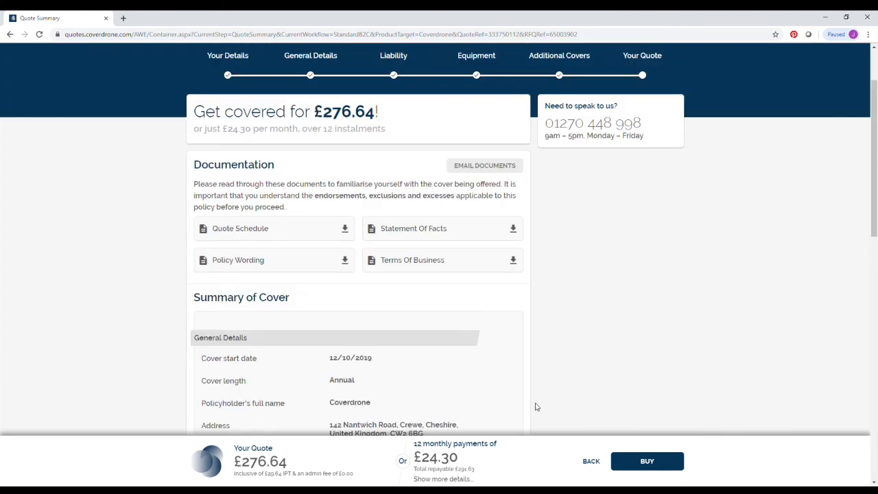